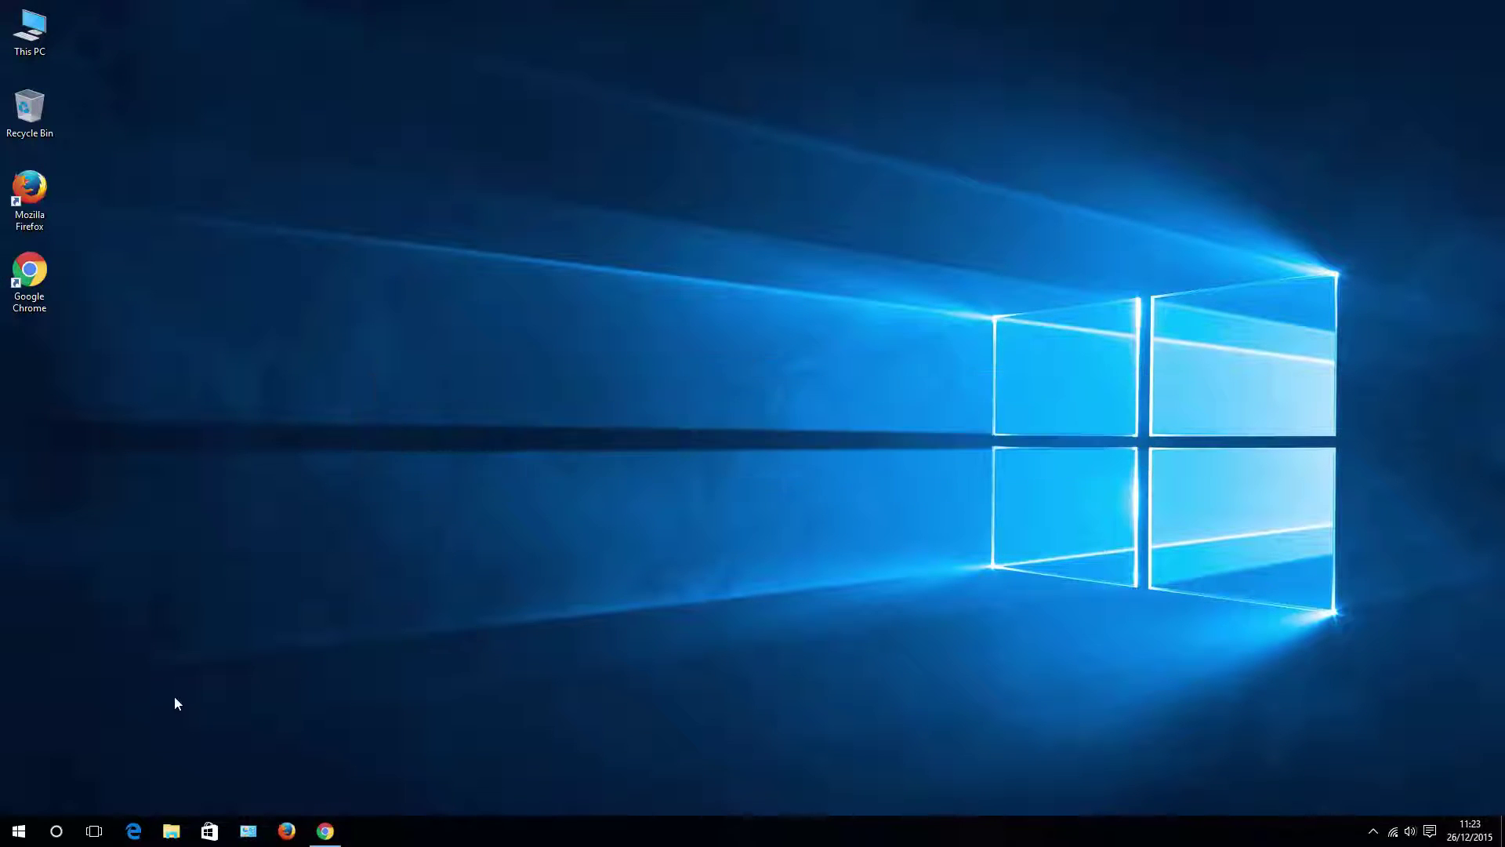
Search 'system c' and enable Safe boot (Minimal) on the System Configuration Boot tab, then apply.
{"action": "left_click", "coordinate": [55, 832]}
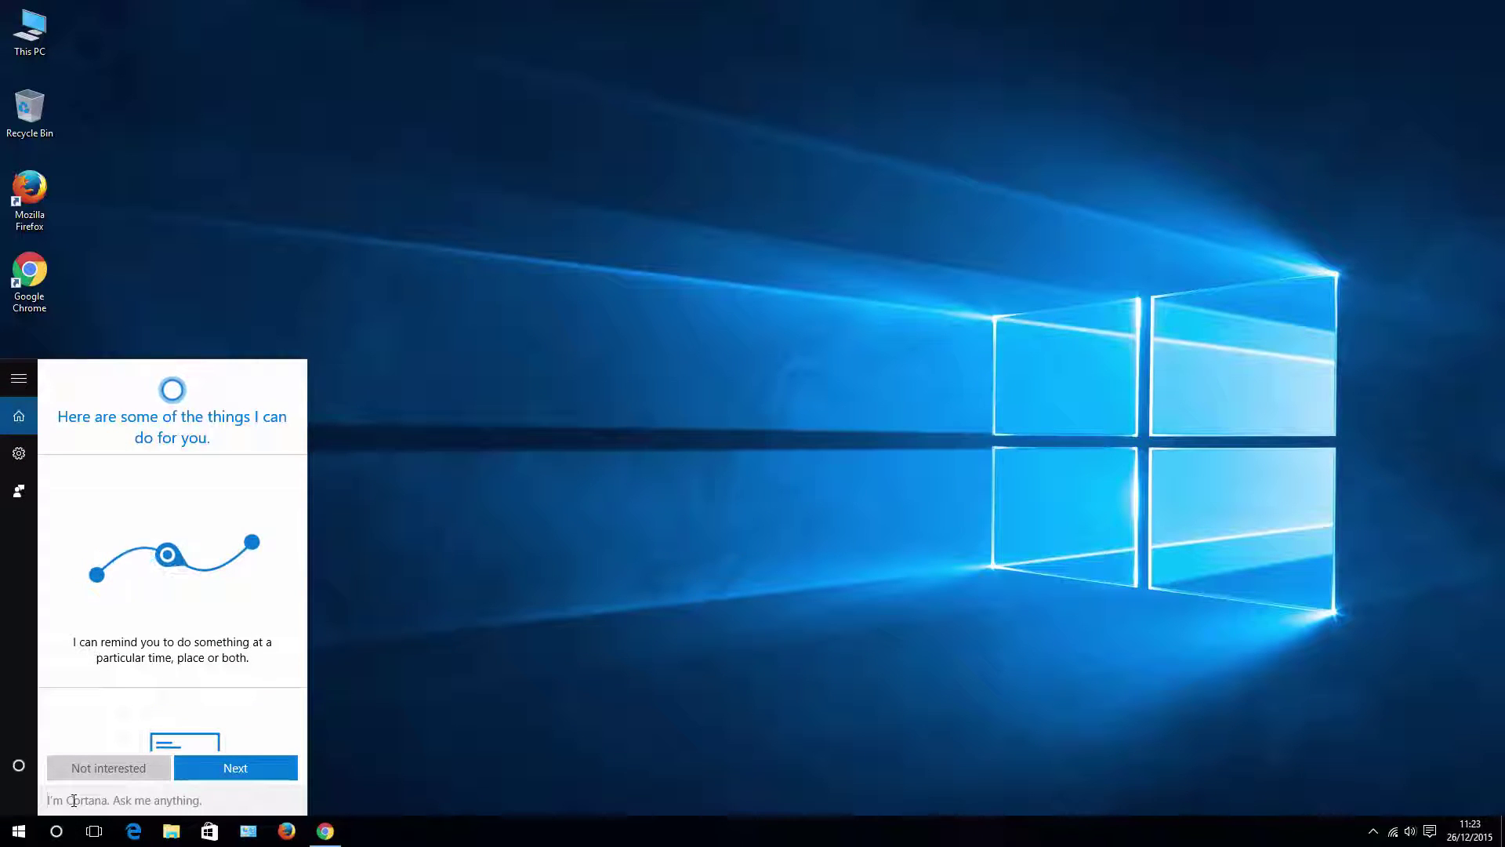
{"action": "type", "text": "system c"}
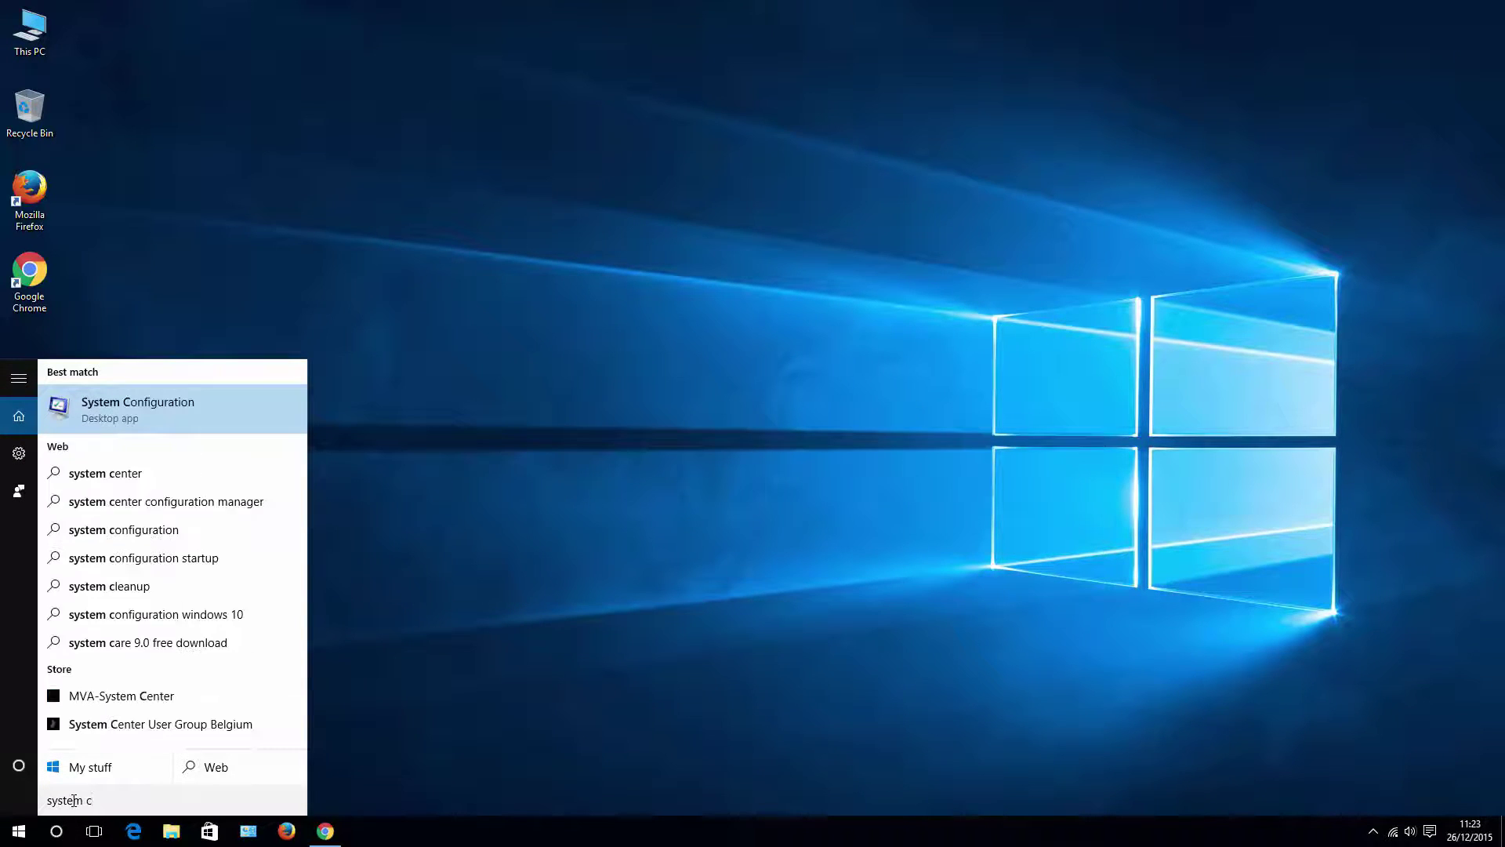
{"action": "left_click", "coordinate": [138, 409]}
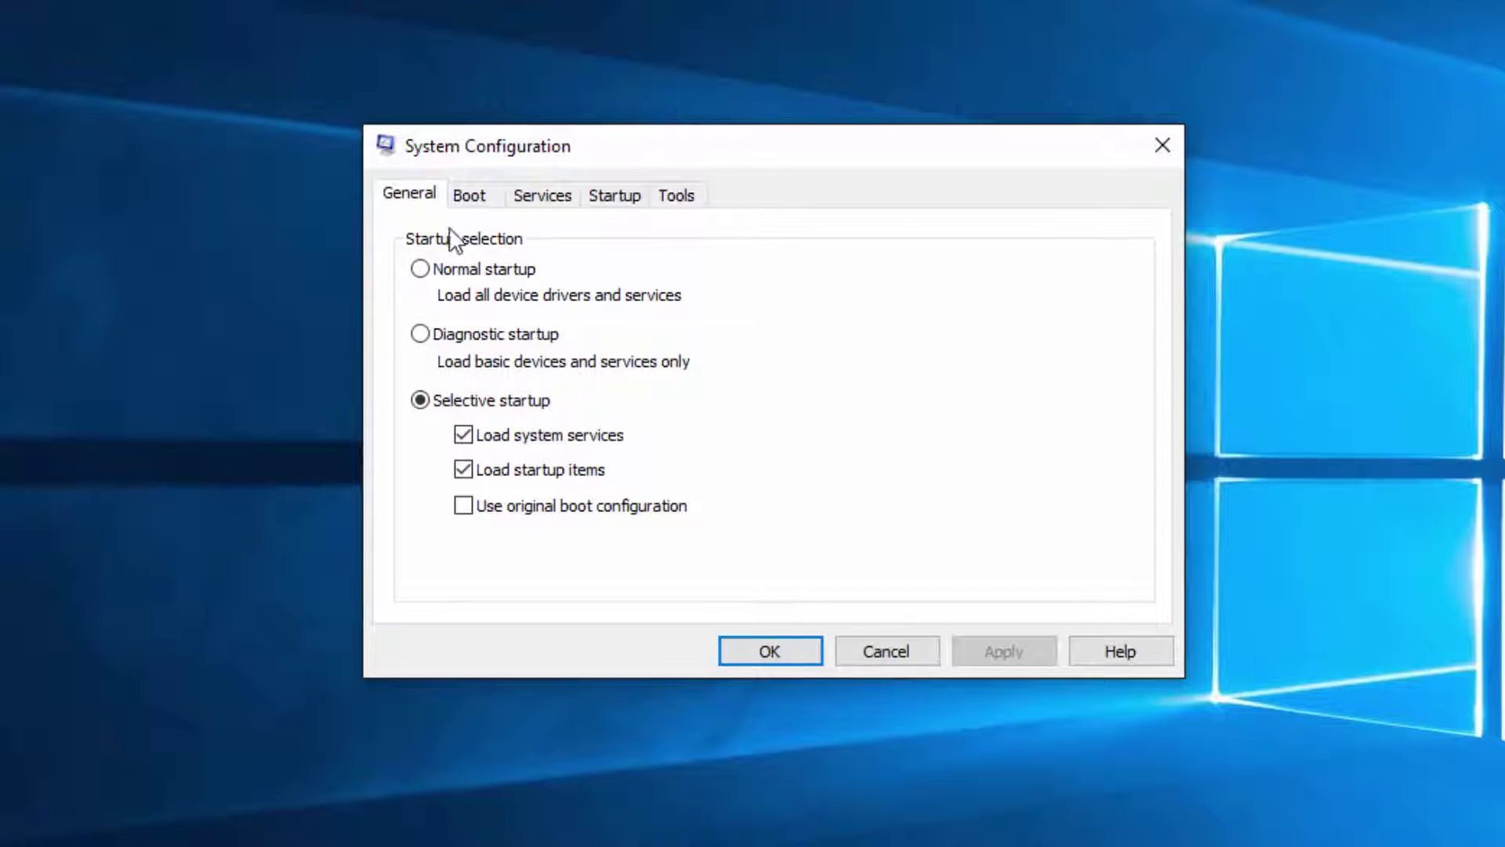
{"action": "left_click", "coordinate": [470, 196]}
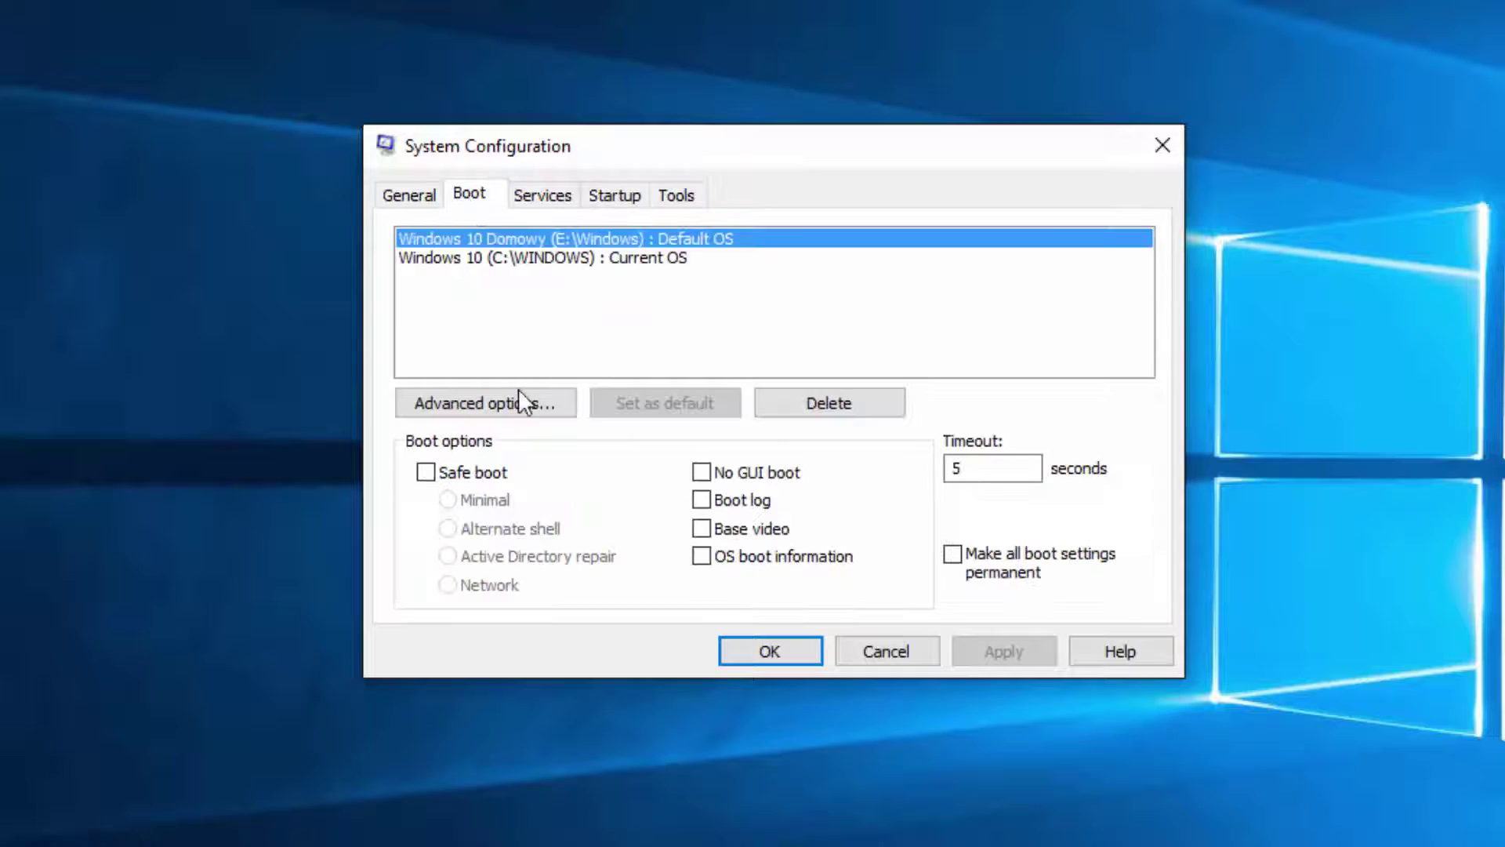
{"action": "left_click", "coordinate": [426, 472]}
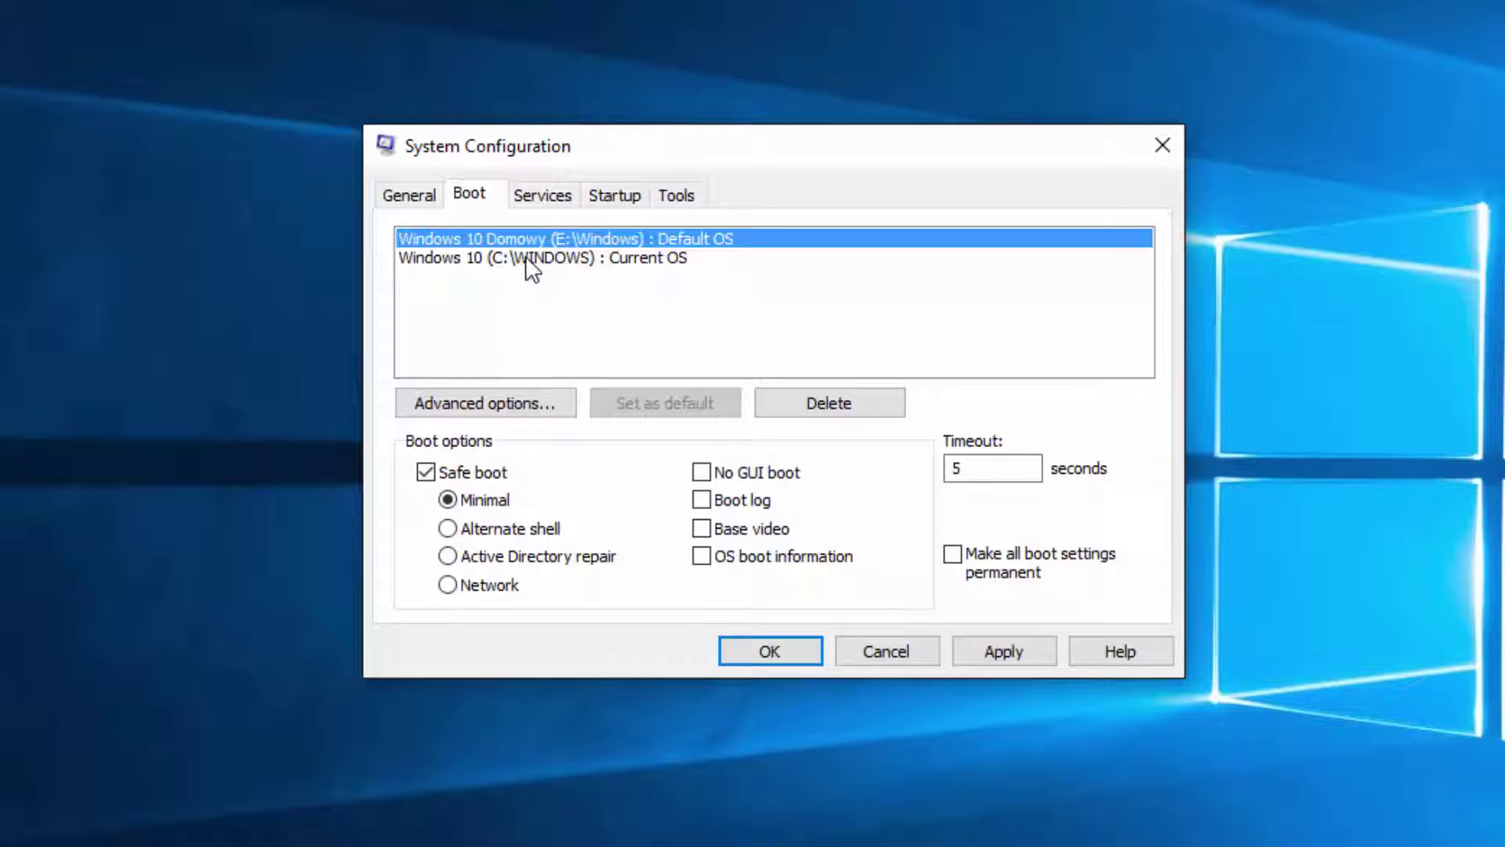
{"action": "left_click", "coordinate": [526, 255]}
{"action": "left_click", "coordinate": [1003, 652]}
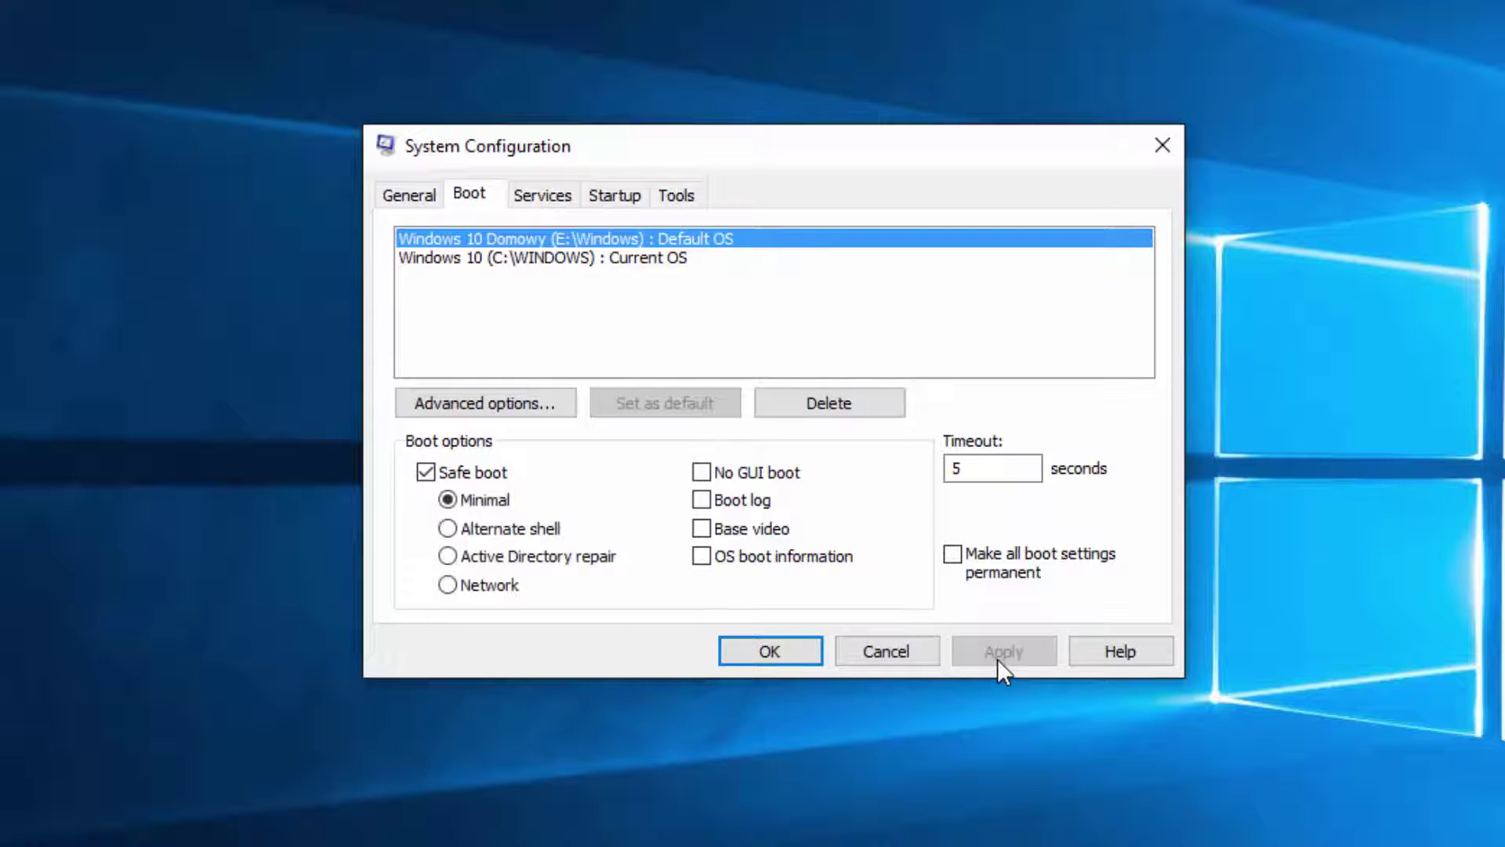
{"action": "left_click", "coordinate": [773, 649]}
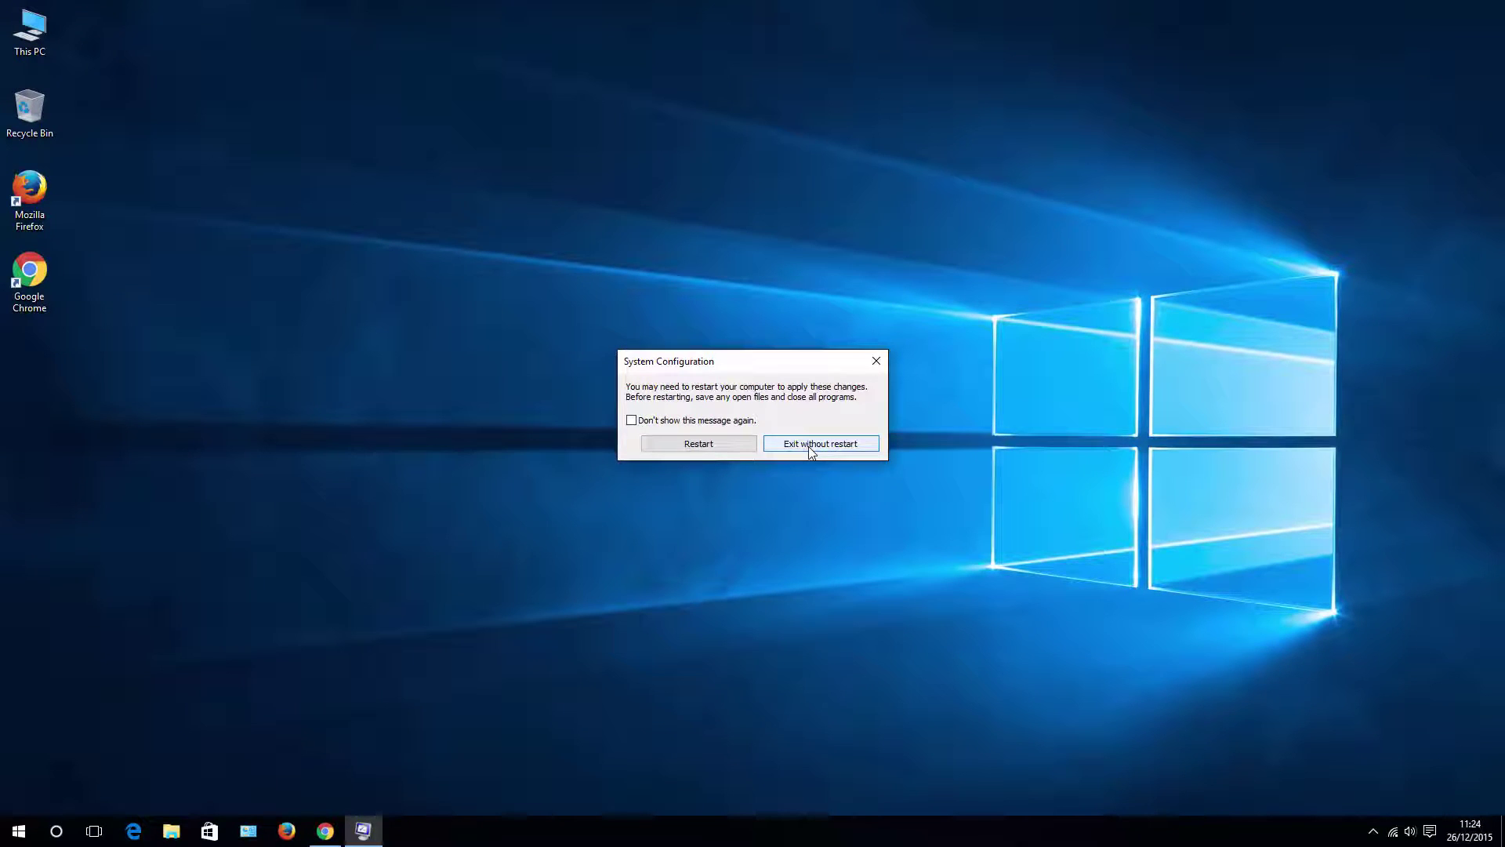
Dismiss the restart prompt without restarting and reopen System Configuration from search.
{"action": "left_click", "coordinate": [819, 453]}
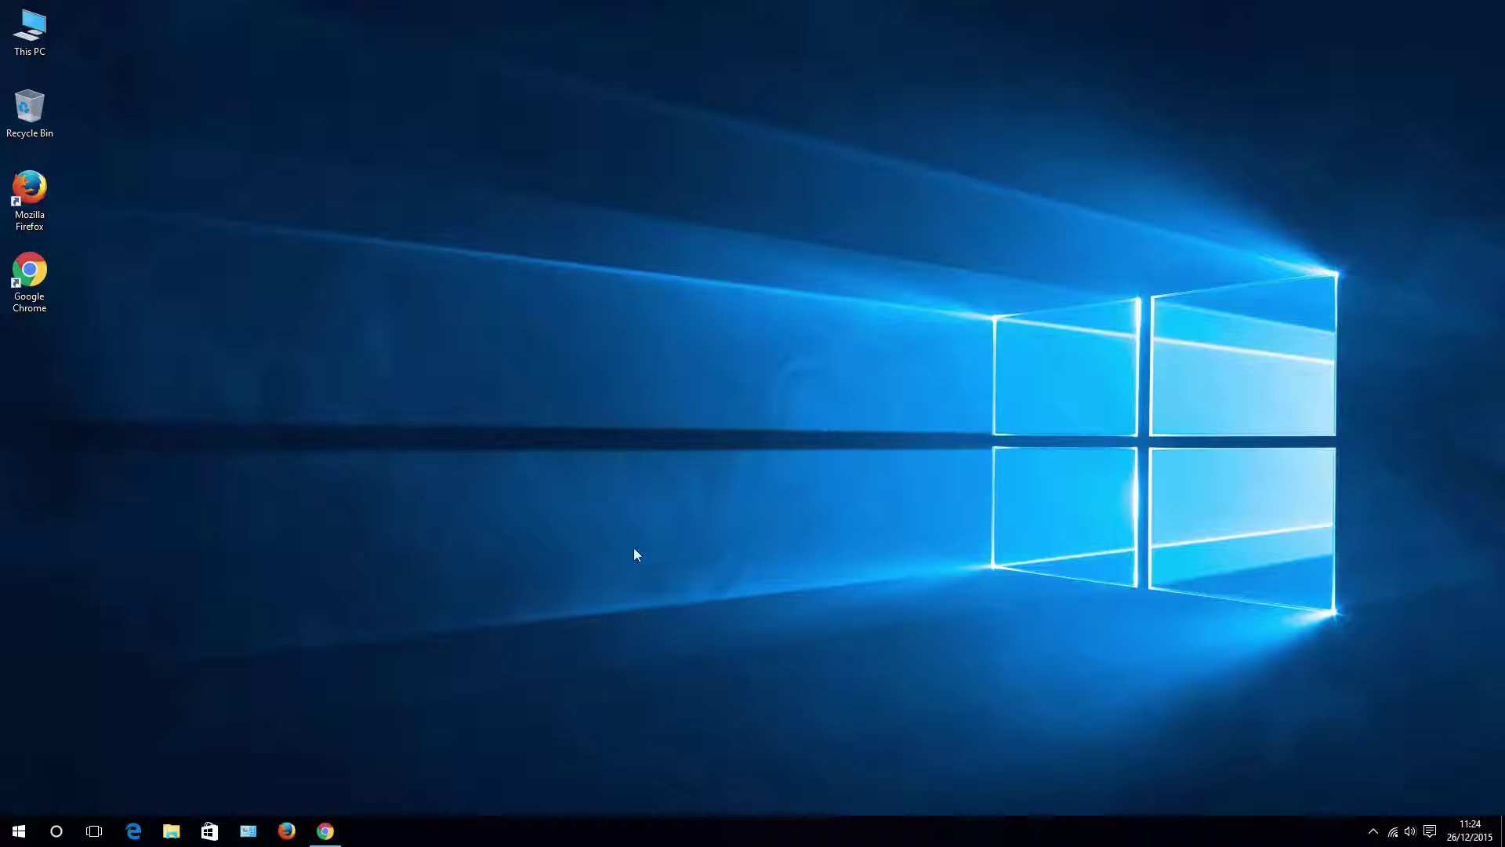
{"action": "left_click", "coordinate": [56, 832]}
{"action": "type", "text": "syste c"}
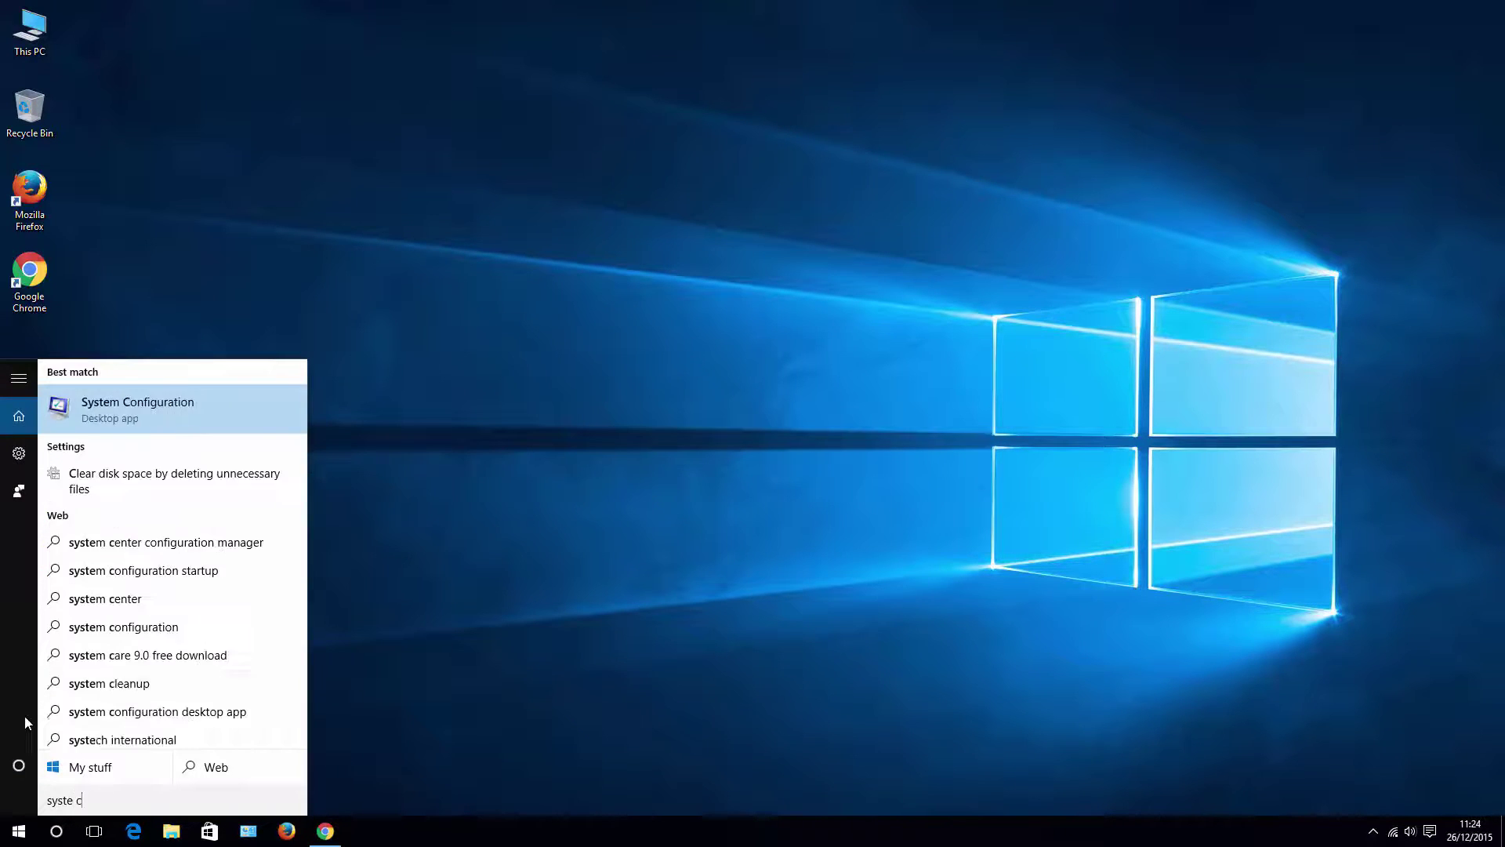
{"action": "key", "text": "Return"}
Untick Safe boot on the Boot tab, confirm, and exit without restart.
{"action": "left_click", "coordinate": [587, 292]}
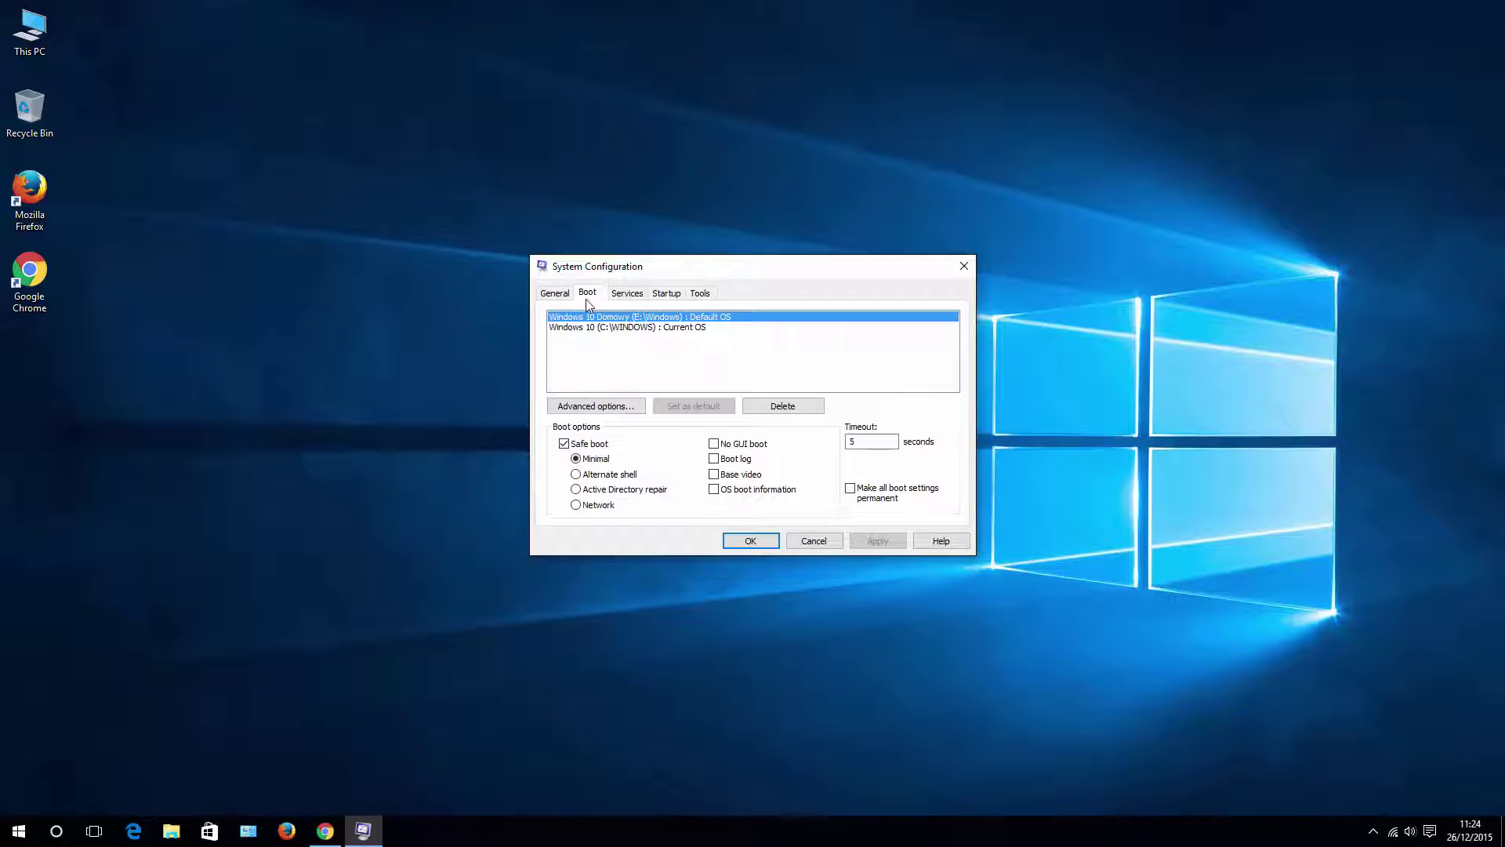
{"action": "left_click", "coordinate": [563, 444]}
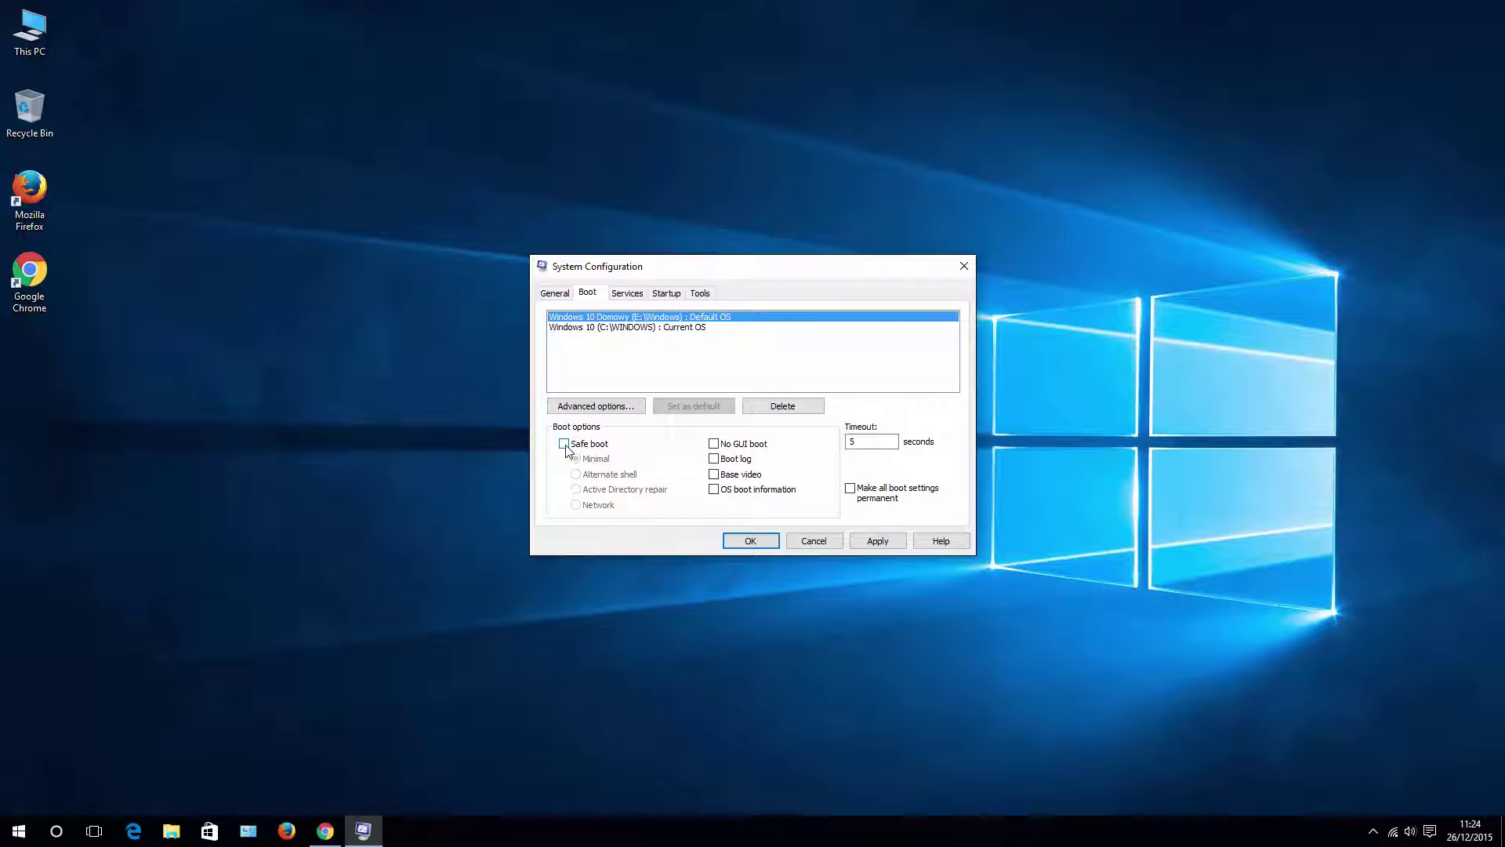
{"action": "left_click", "coordinate": [751, 540]}
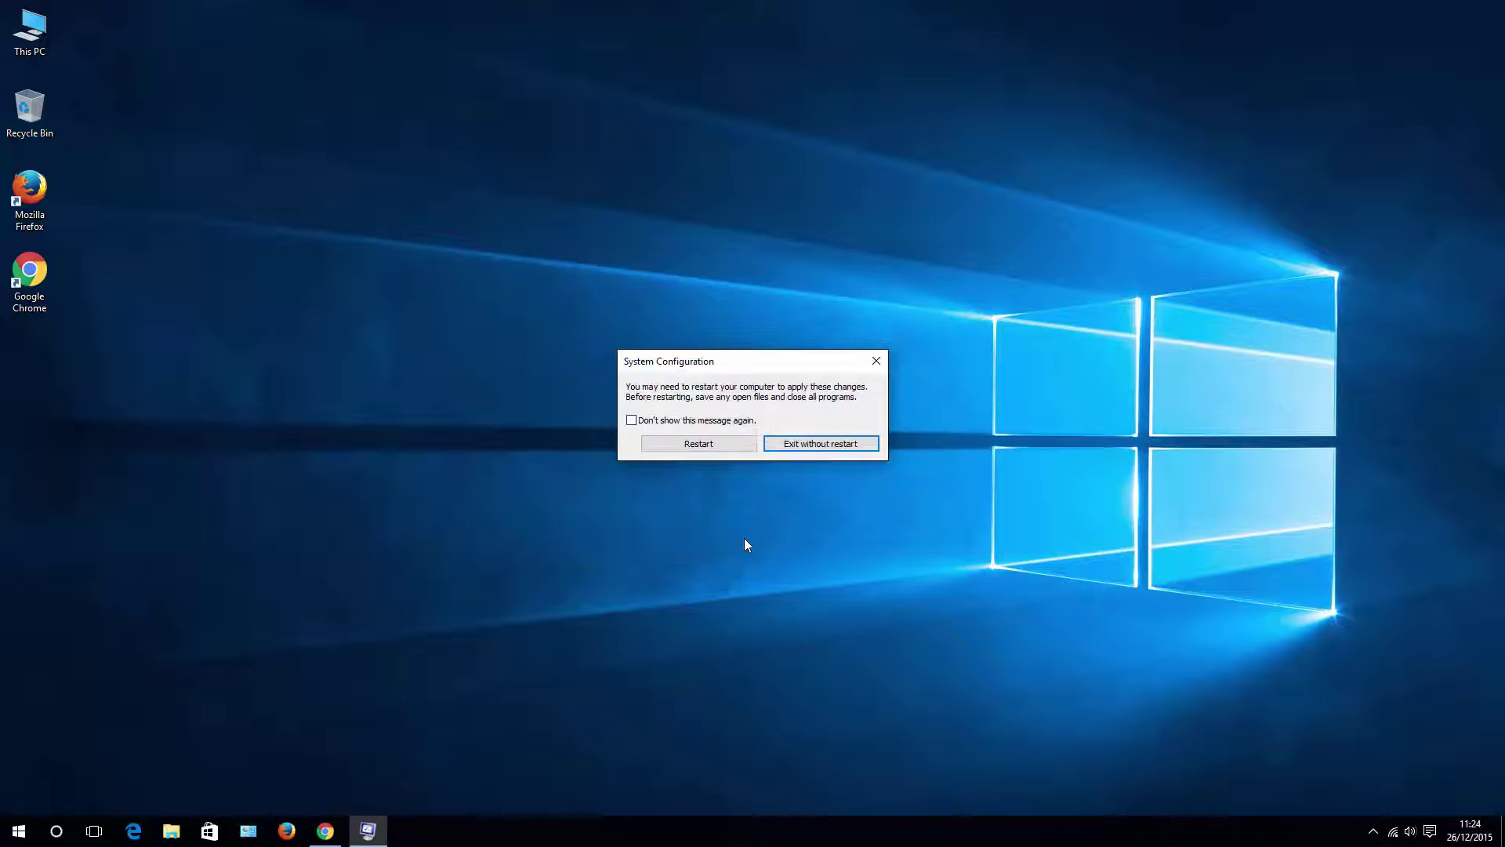
{"action": "left_click", "coordinate": [816, 445]}
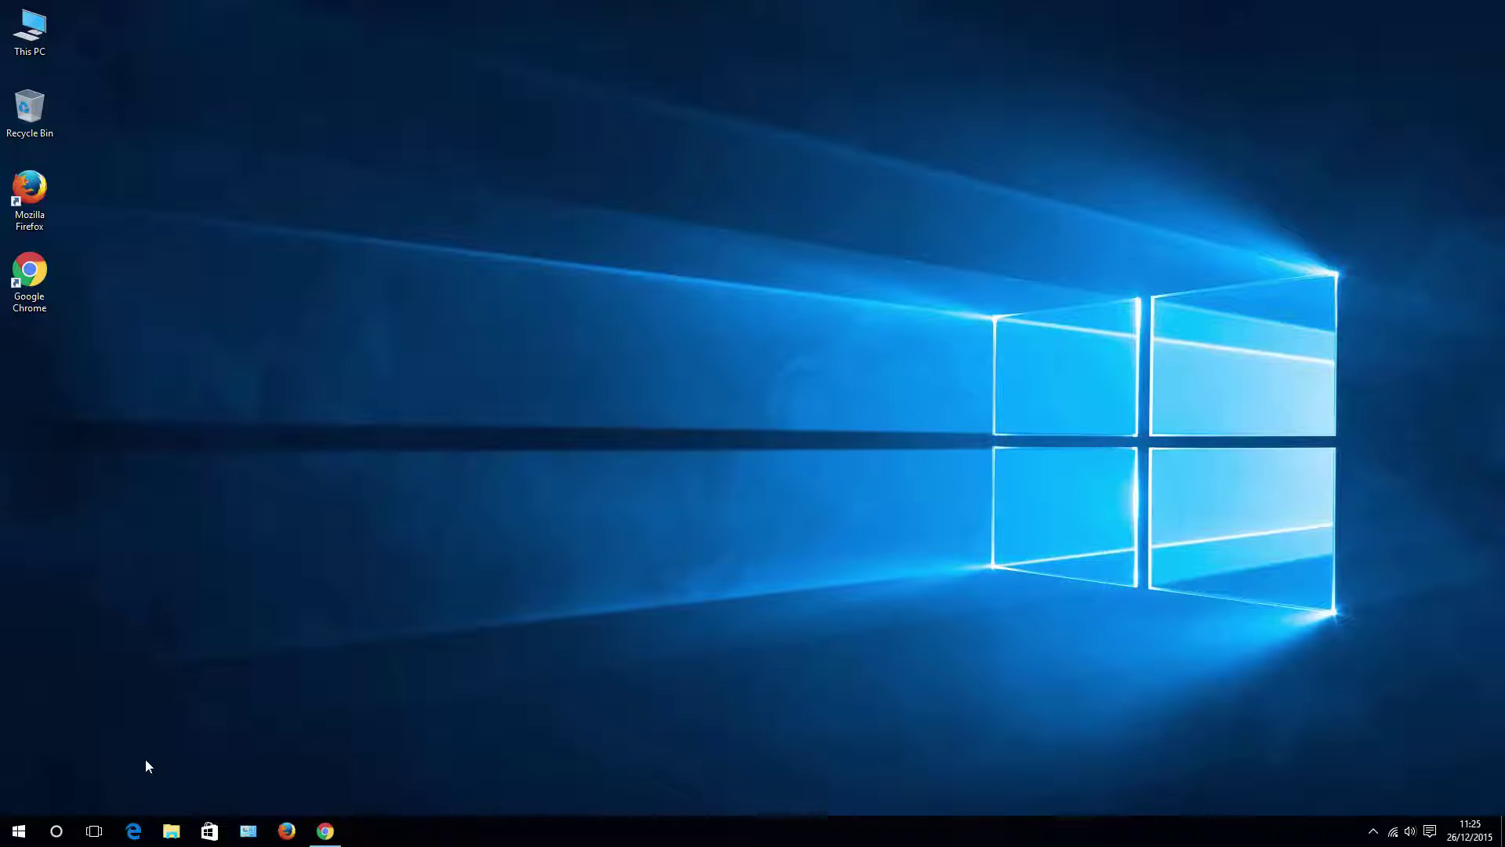
Shift-restart from the Start menu Power options to reach the Choose an option recovery screen.
{"action": "left_click", "coordinate": [18, 832]}
{"action": "left_click", "coordinate": [43, 769]}
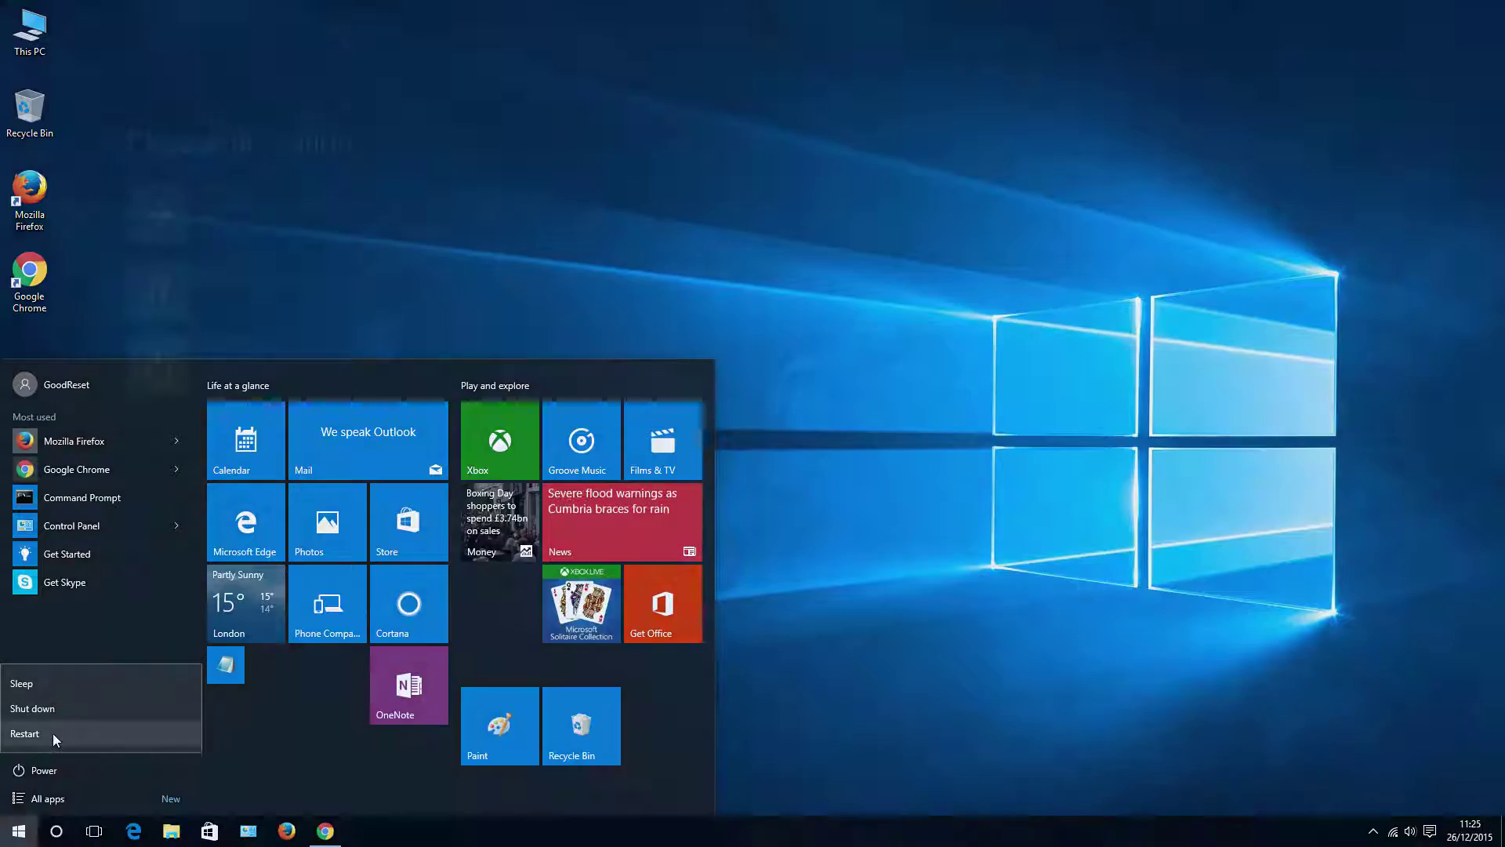
{"action": "left_click", "coordinate": [53, 733], "text": "shift"}
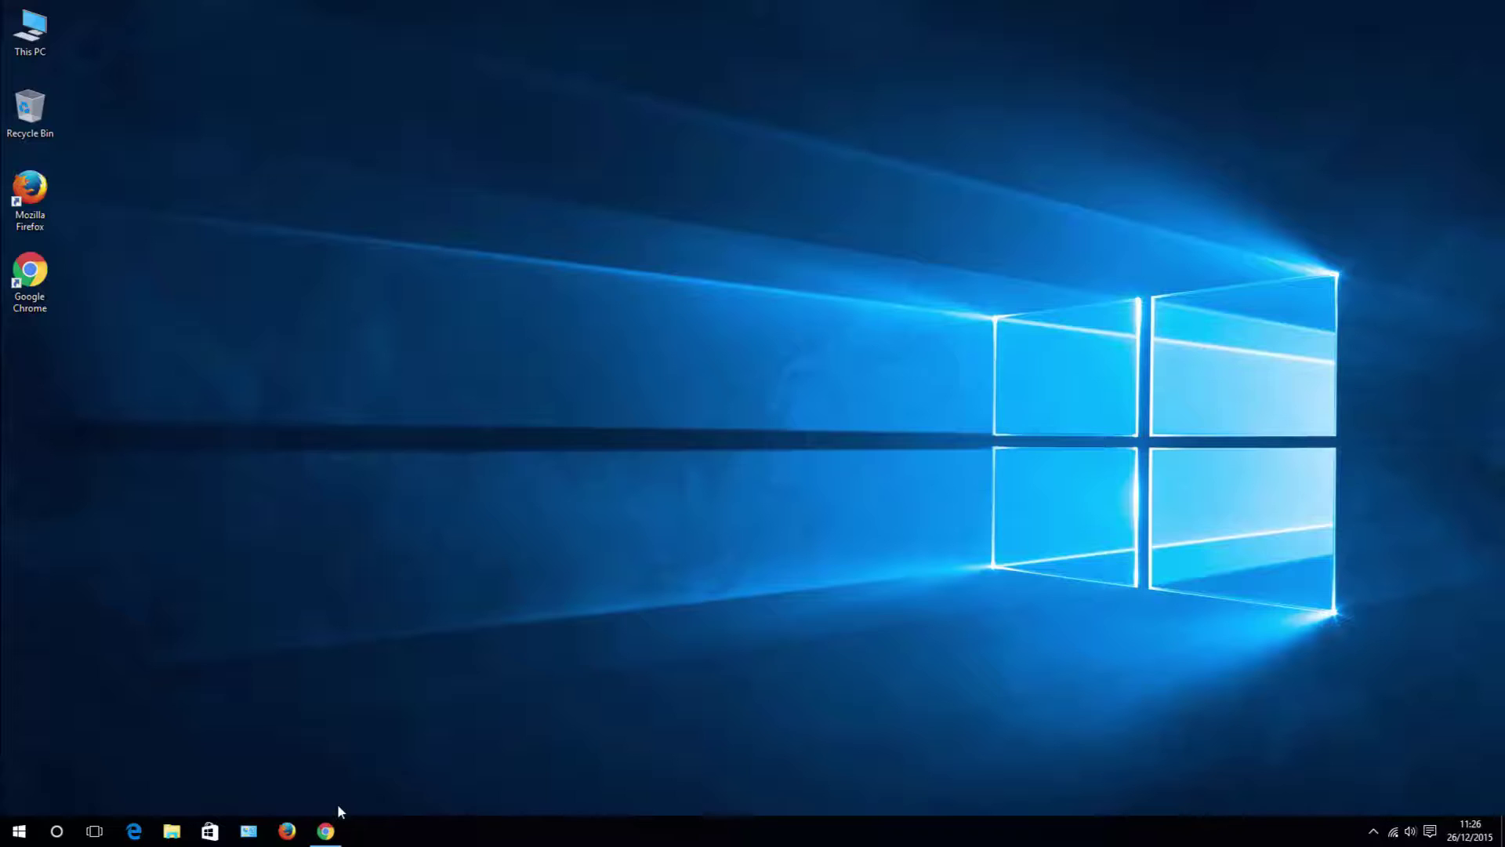
On the Guru3D page in Chrome, download and save the DDU 15.7.2.0 ZIP.
{"action": "left_click", "coordinate": [324, 831]}
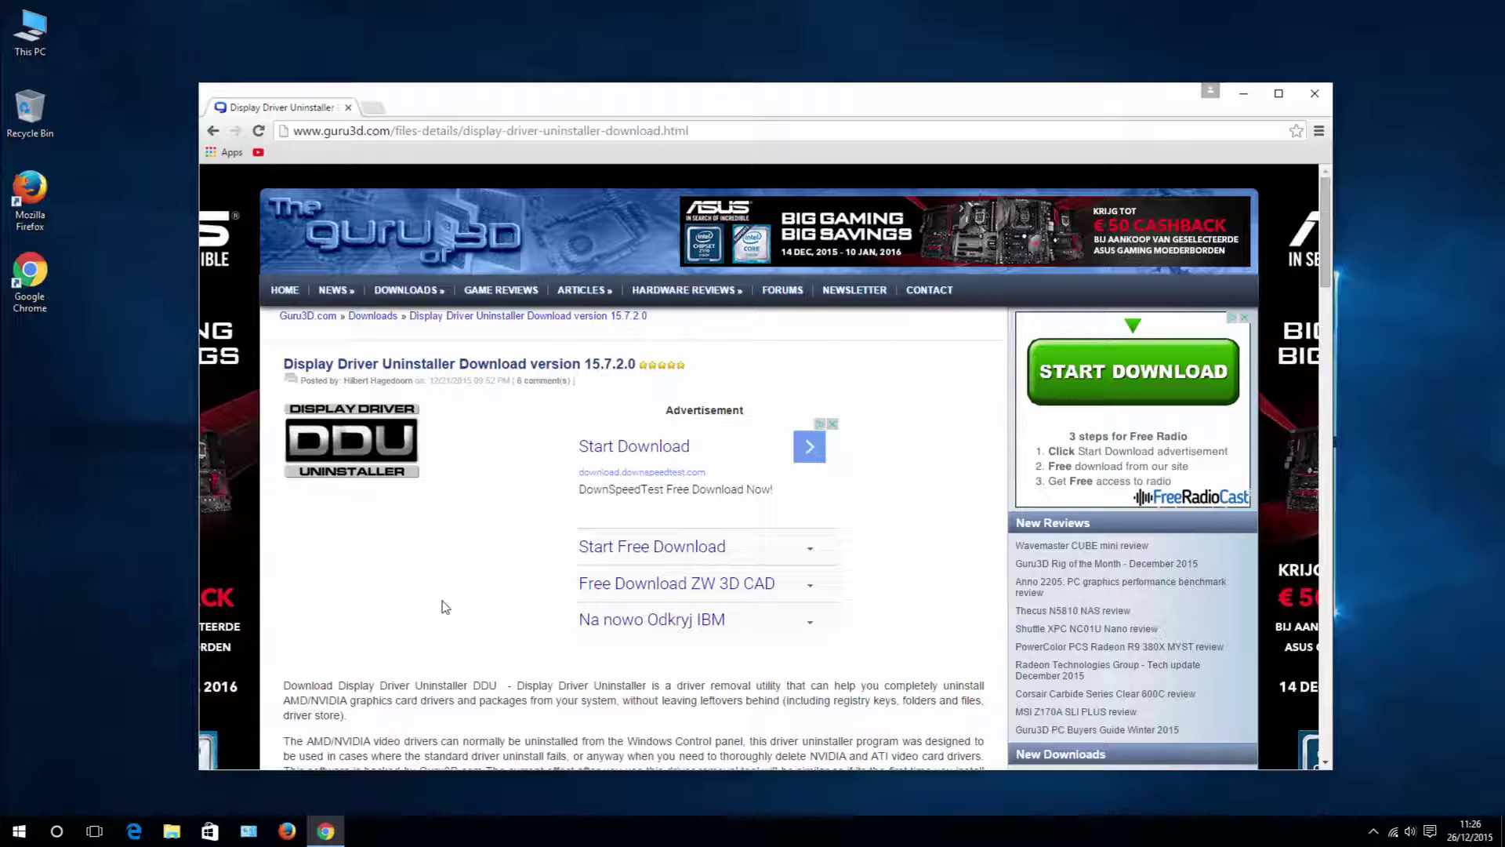
{"action": "scroll", "coordinate": [445, 605], "scroll_direction": "down", "scroll_amount": 5}
{"action": "scroll", "coordinate": [444, 607], "scroll_direction": "down", "scroll_amount": 5}
{"action": "scroll", "coordinate": [445, 606], "scroll_direction": "down", "scroll_amount": 5}
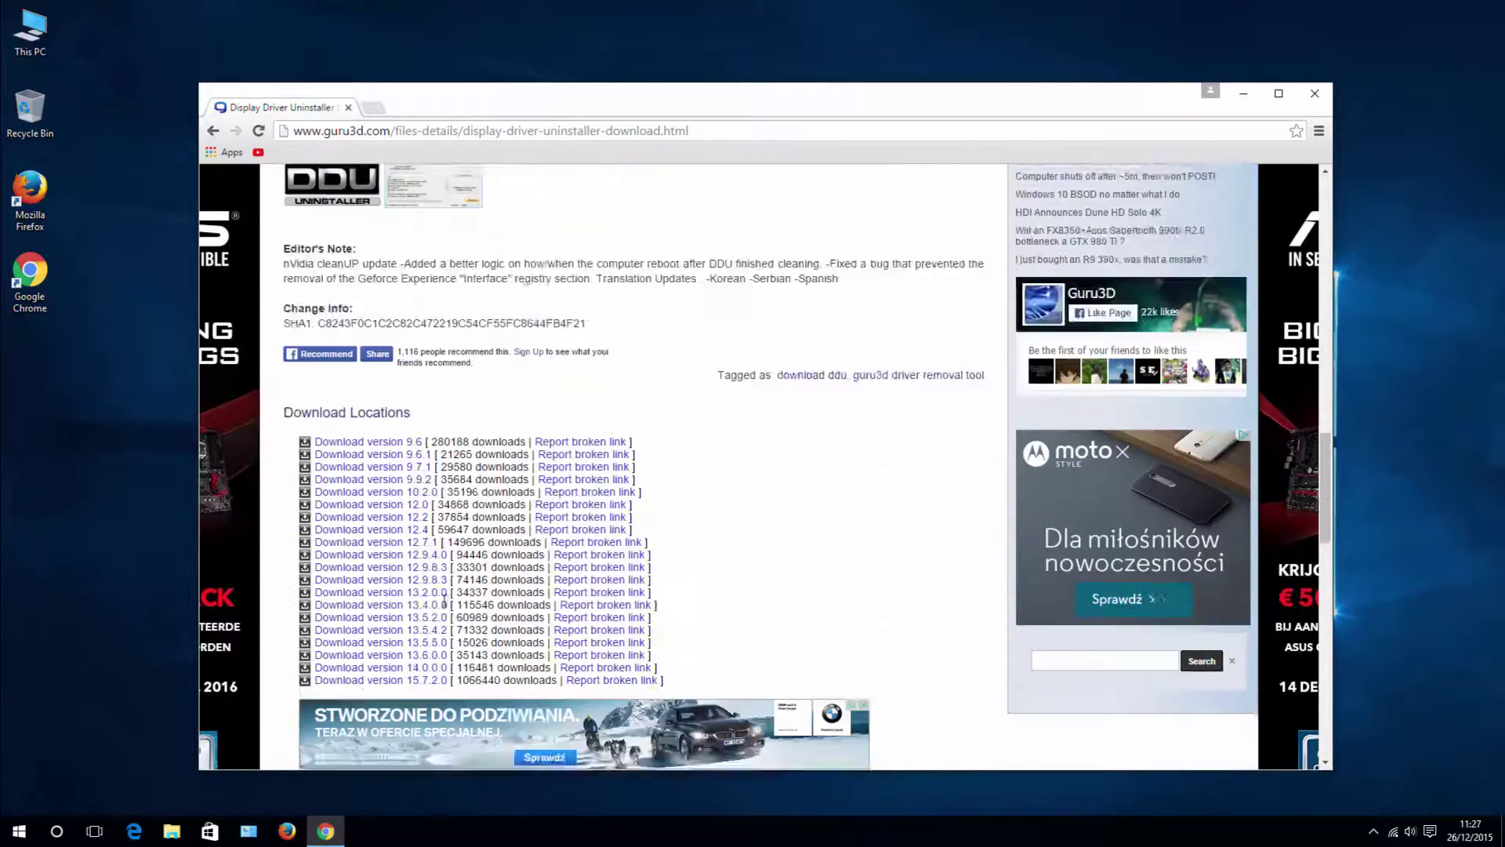
{"action": "left_click", "coordinate": [428, 523]}
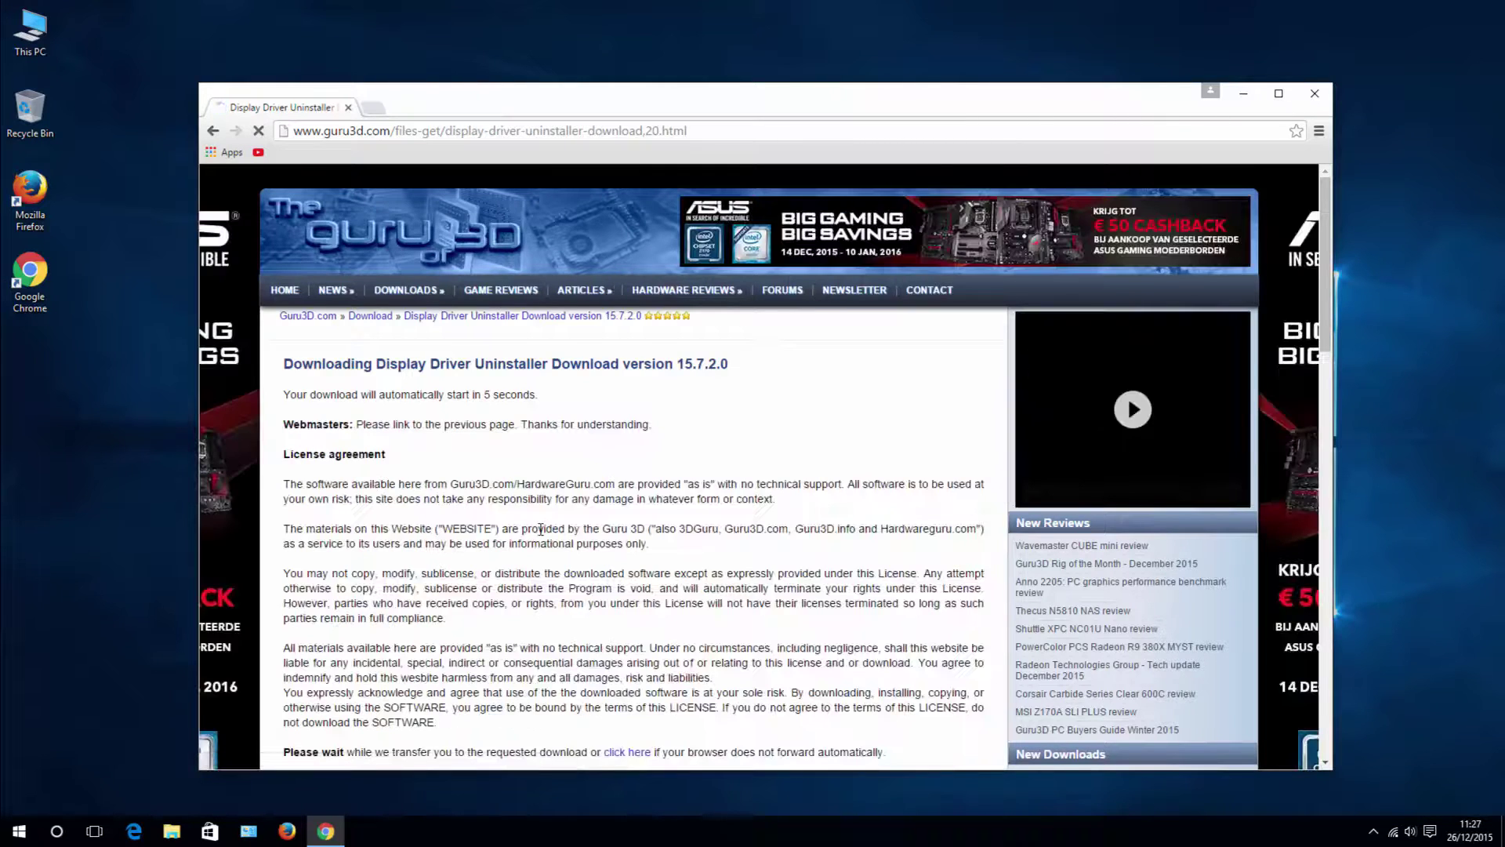
{"action": "left_click", "coordinate": [818, 479]}
Extract the downloaded DDU zip in the Downloads folder via This PC.
{"action": "double_click", "coordinate": [29, 33]}
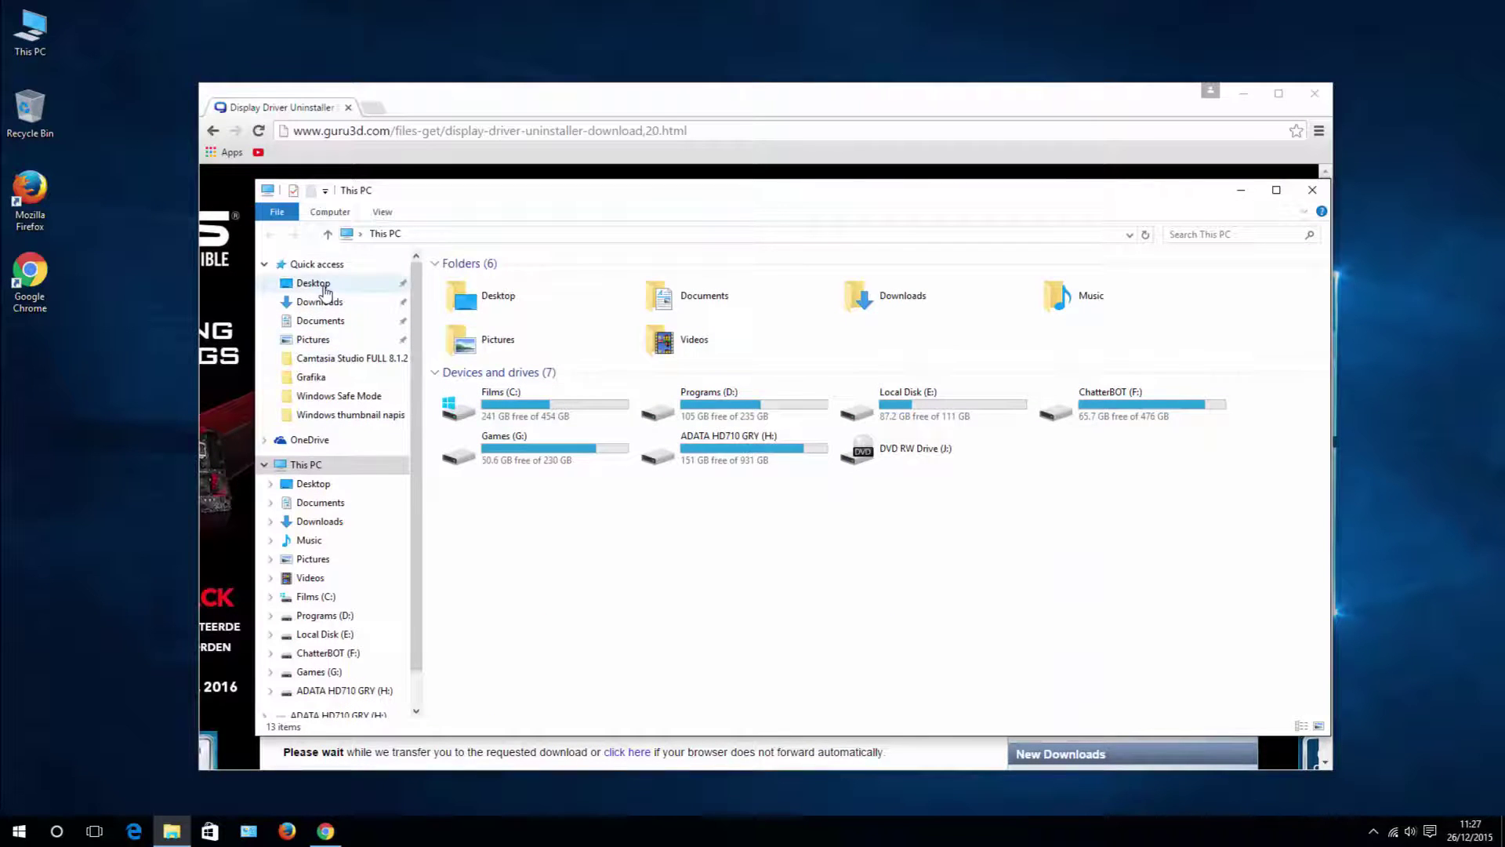
{"action": "left_click", "coordinate": [319, 303]}
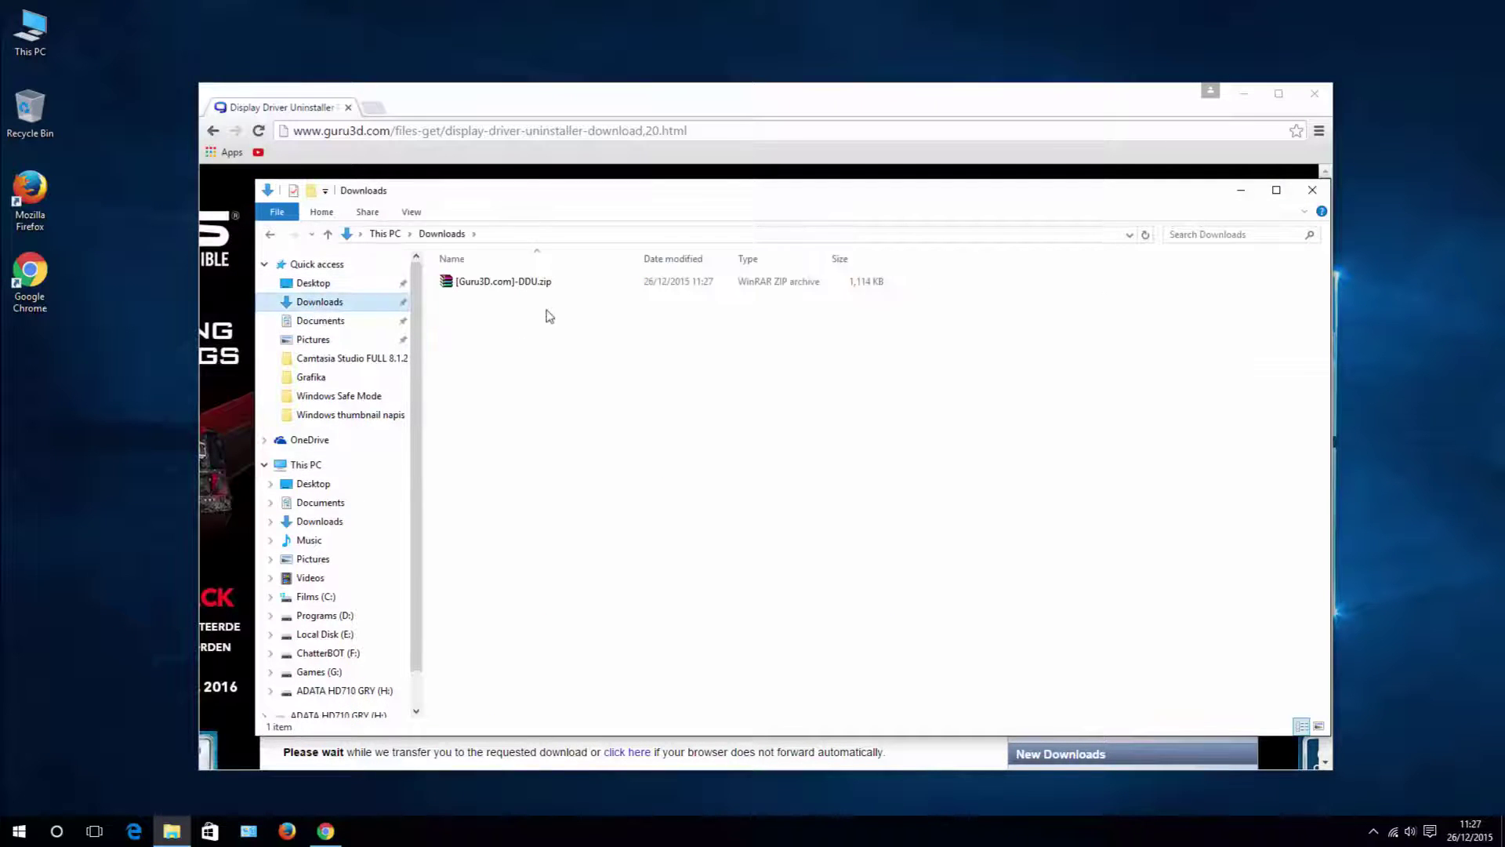
{"action": "left_click", "coordinate": [502, 282]}
{"action": "right_click", "coordinate": [528, 287]}
{"action": "left_click", "coordinate": [591, 351]}
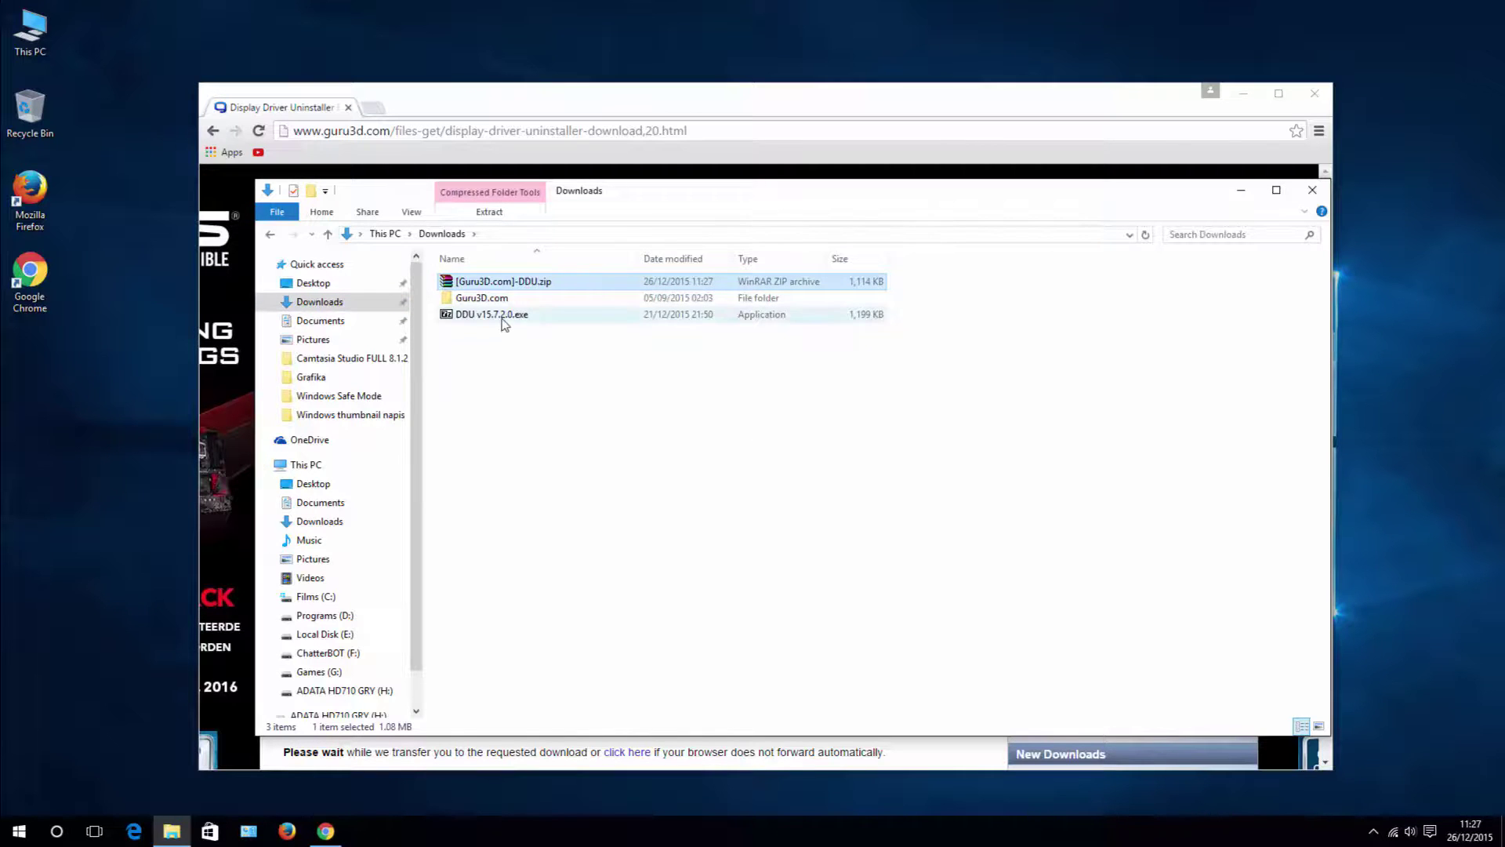
Run DDU v15.7.2.0.exe to extract its files, then launch Display Driver Uninstaller.exe.
{"action": "double_click", "coordinate": [493, 314]}
{"action": "left_click", "coordinate": [806, 435]}
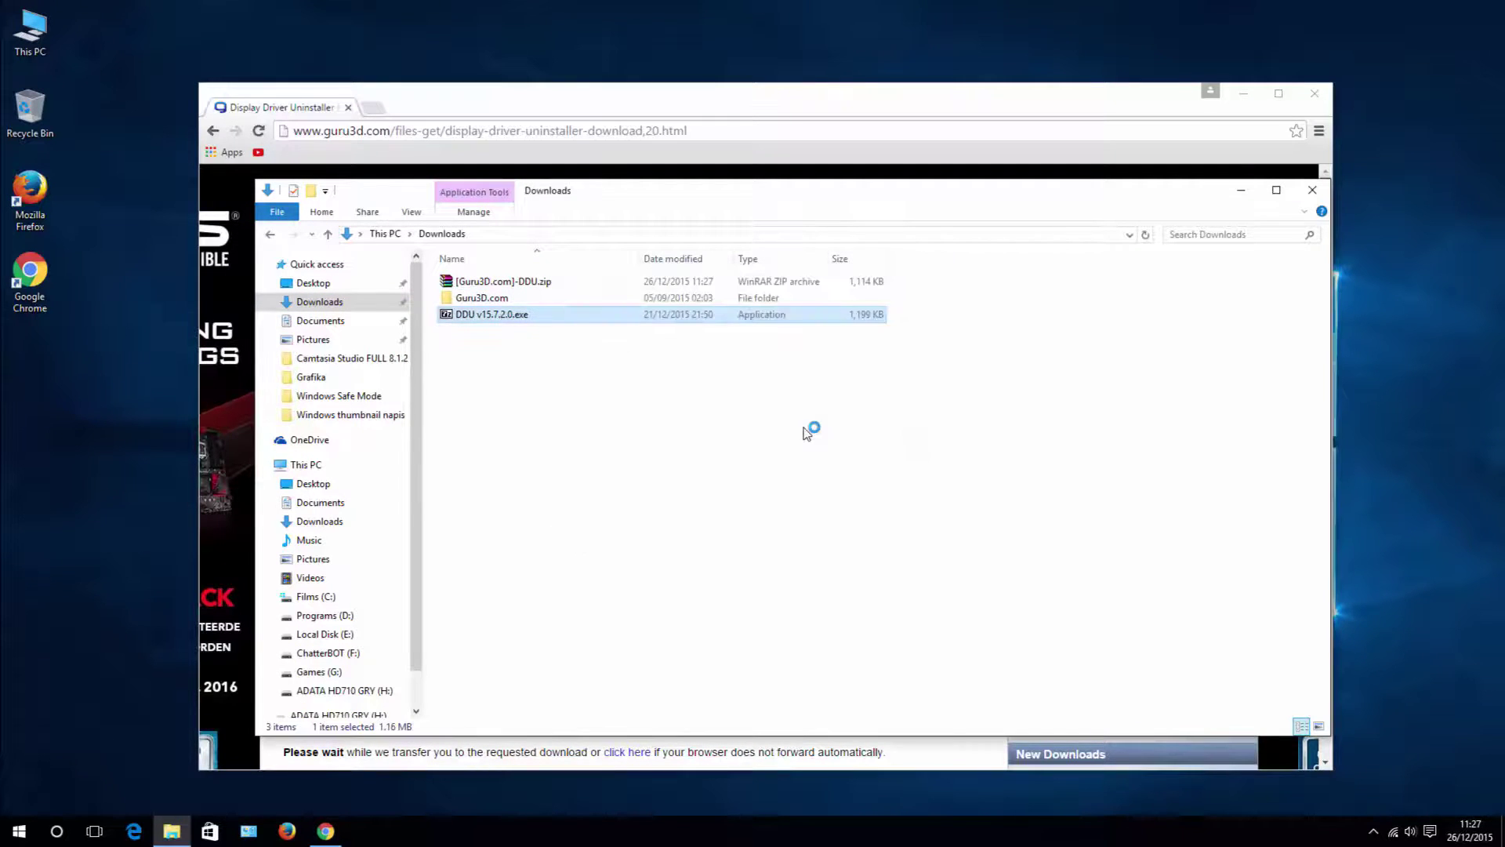
{"action": "left_click", "coordinate": [771, 447]}
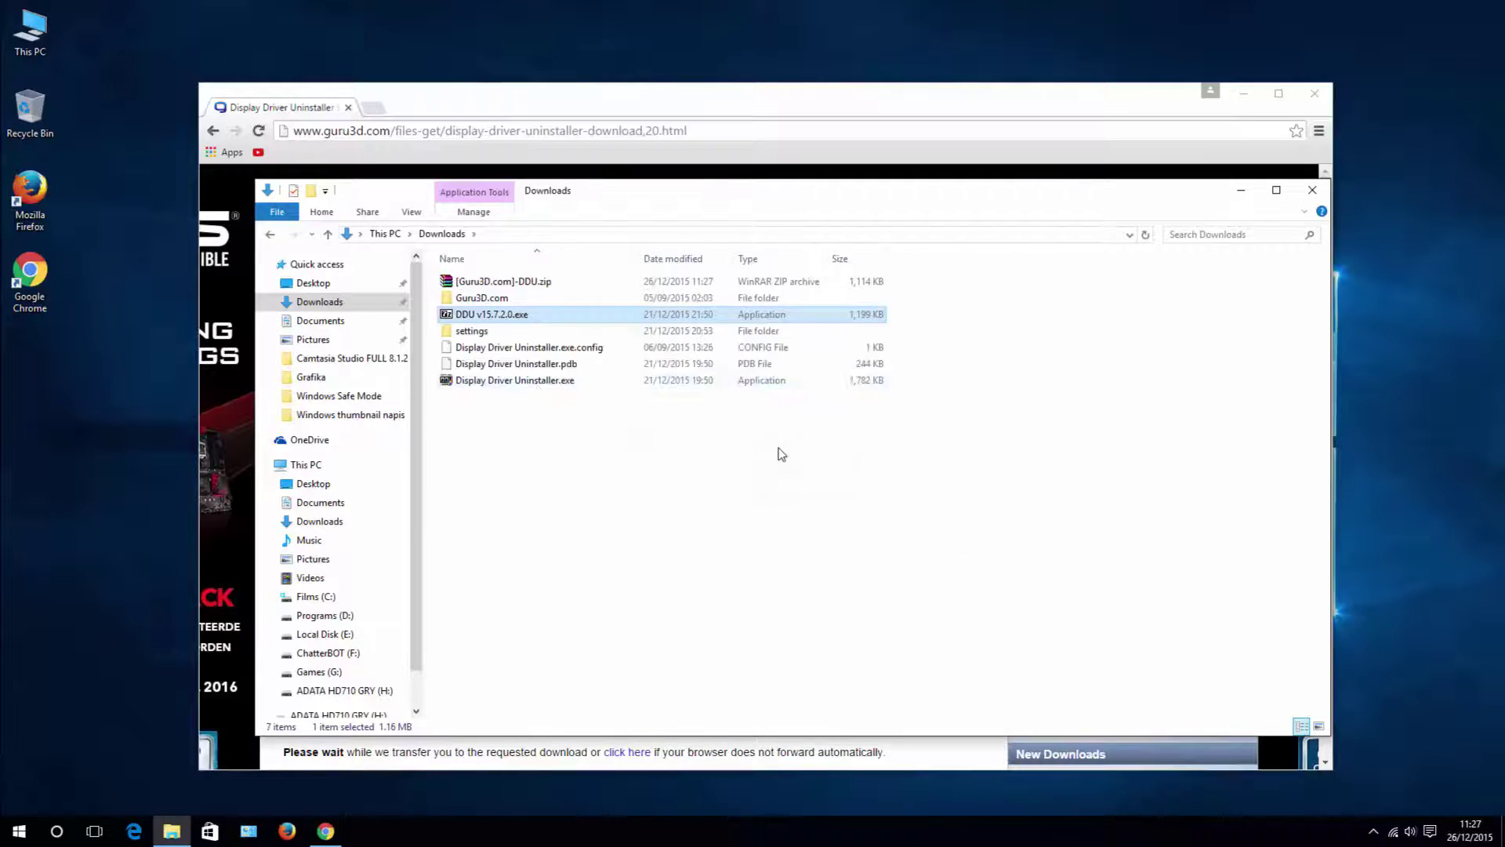
{"action": "double_click", "coordinate": [516, 379]}
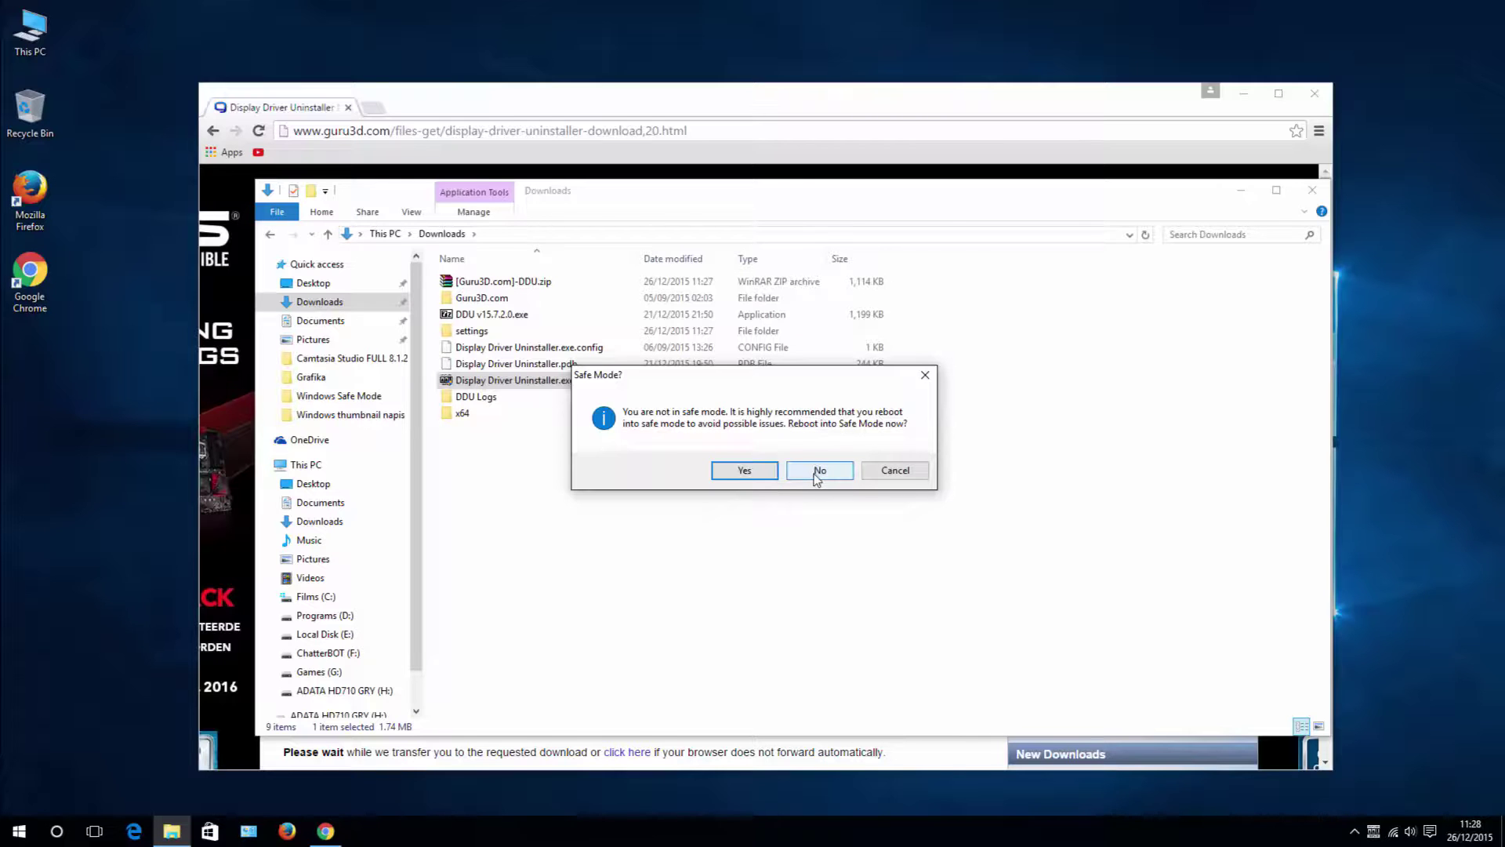
Answer No to the Safe Mode? prompt to open DDU's main window.
{"action": "left_click", "coordinate": [819, 472]}
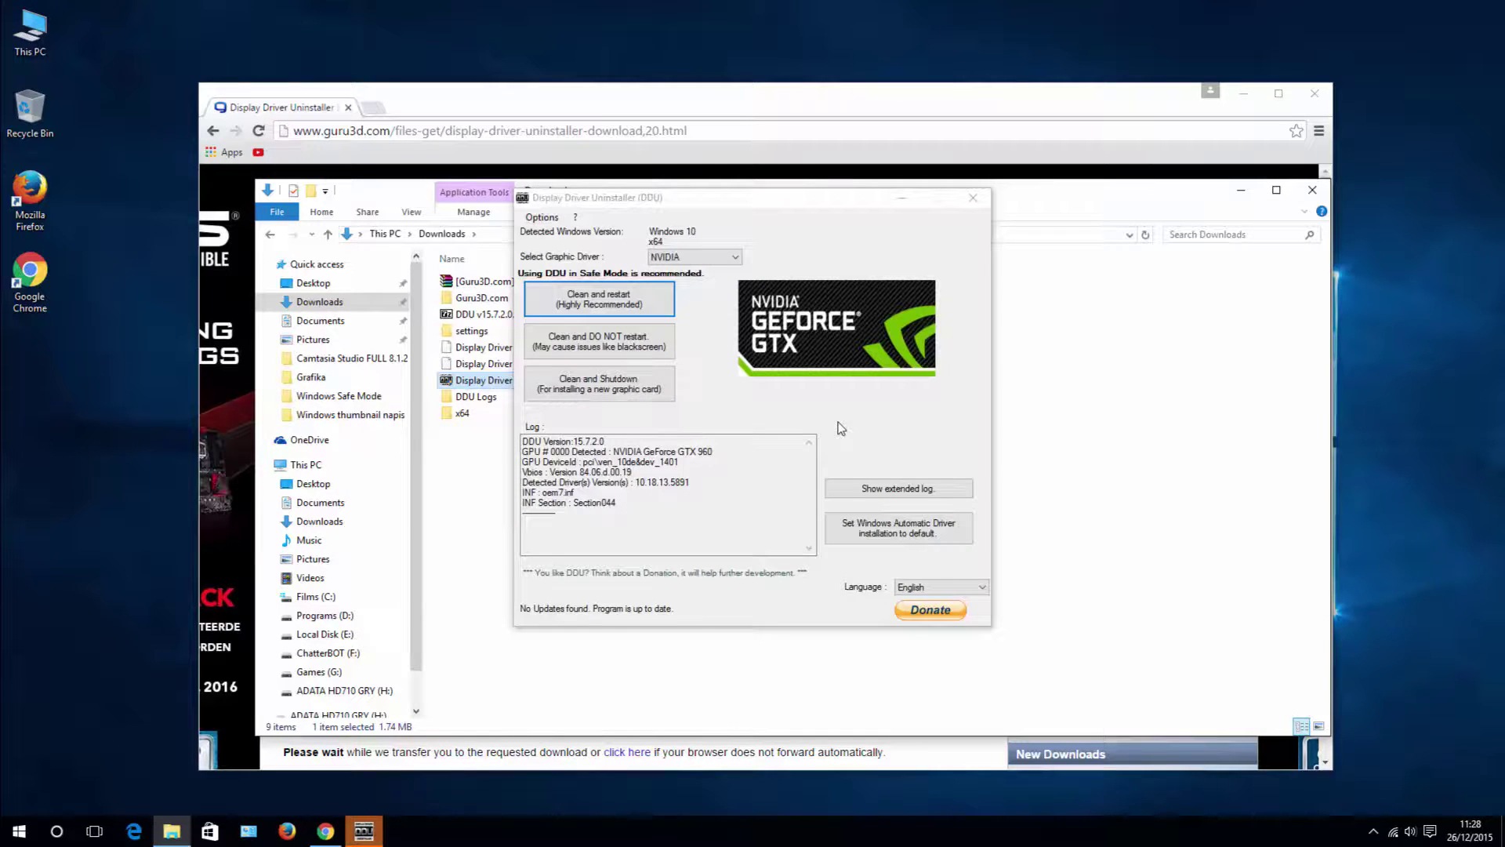